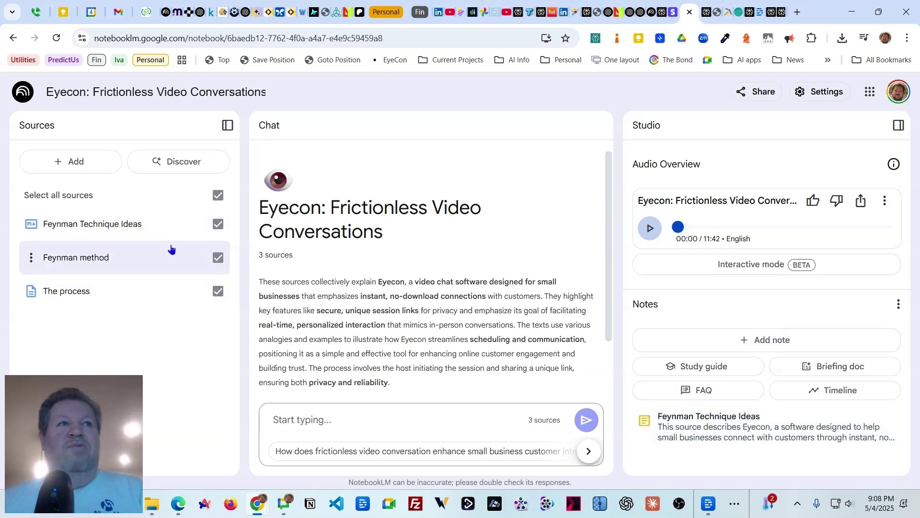
- Download the Eyecon audio overview, closing the sharing dialog without sharing
scroll(391, 309, "down", 1)
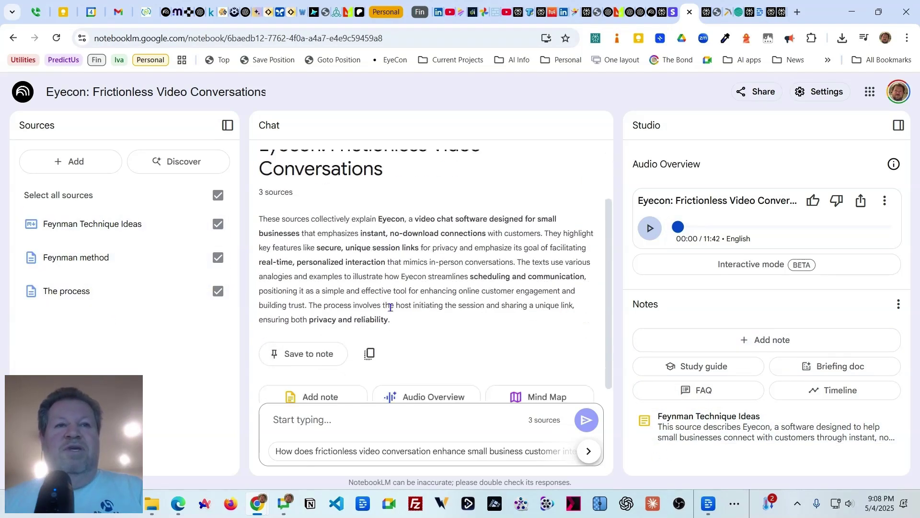
scroll(397, 312, "up", 1)
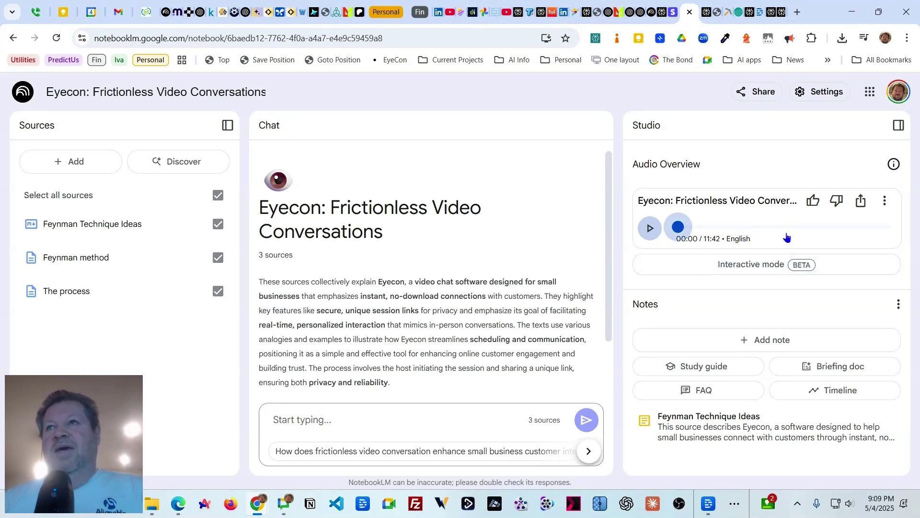
left_click(860, 201)
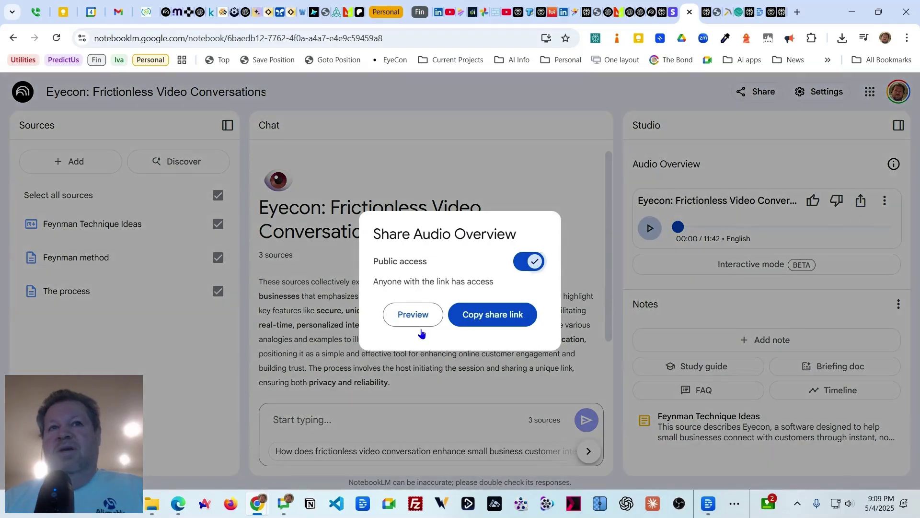
left_click(877, 229)
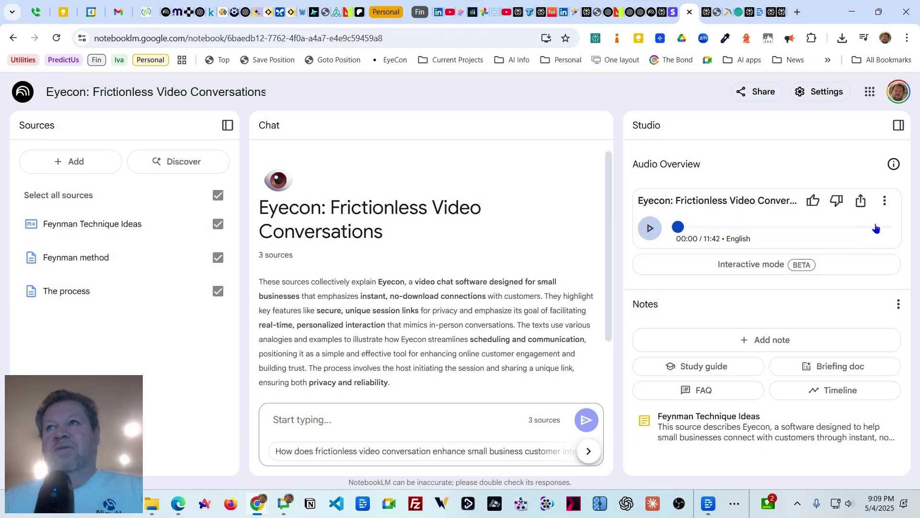
left_click(884, 201)
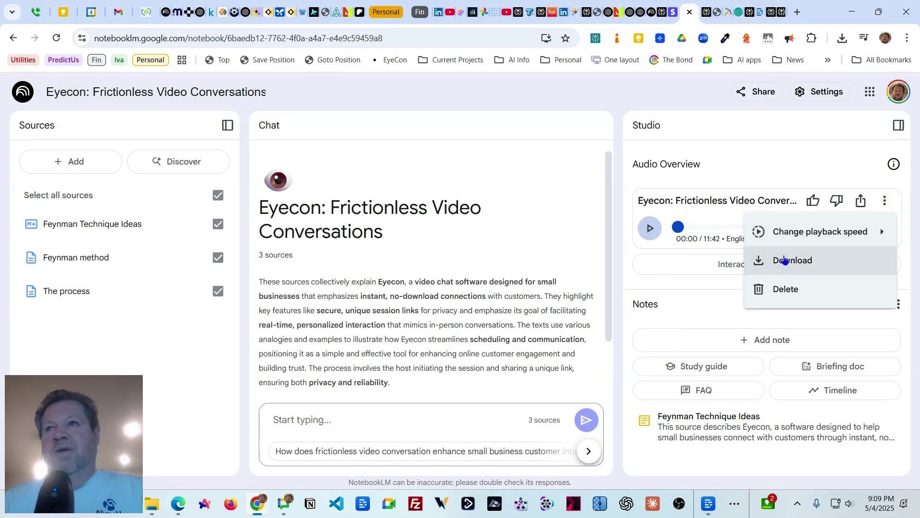
left_click(756, 151)
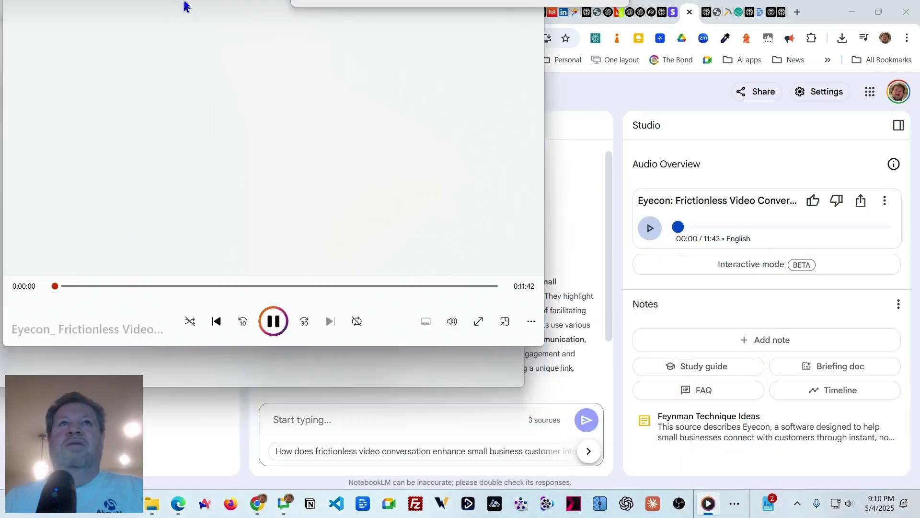
- Play the downloaded Eyecon podcast in Media Player and pause it with 0:10:51 left
double_click(185, 6)
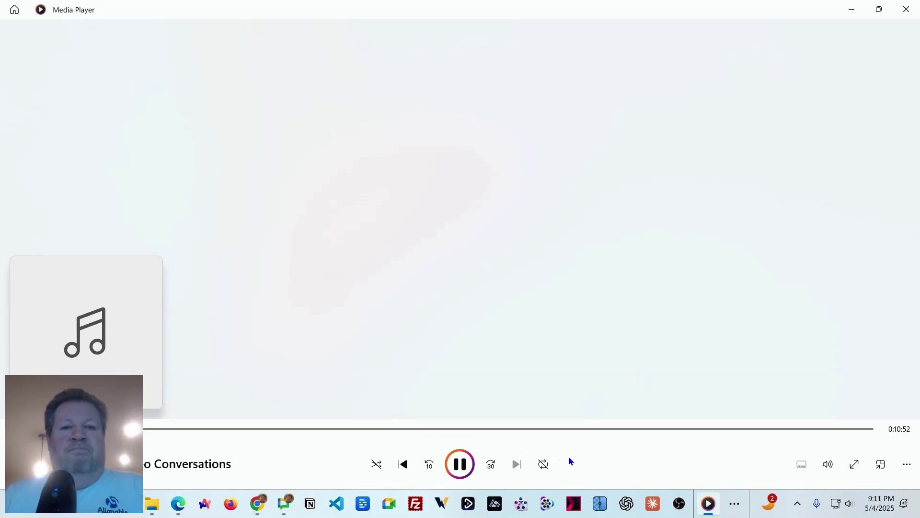
left_click(459, 476)
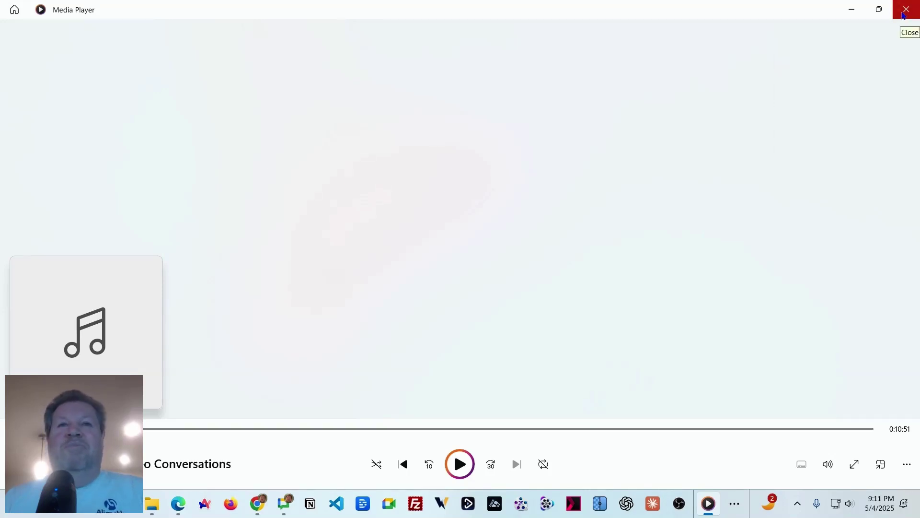
- Close Media Player to return to the Eyecon notebook in NotebookLM
left_click(907, 10)
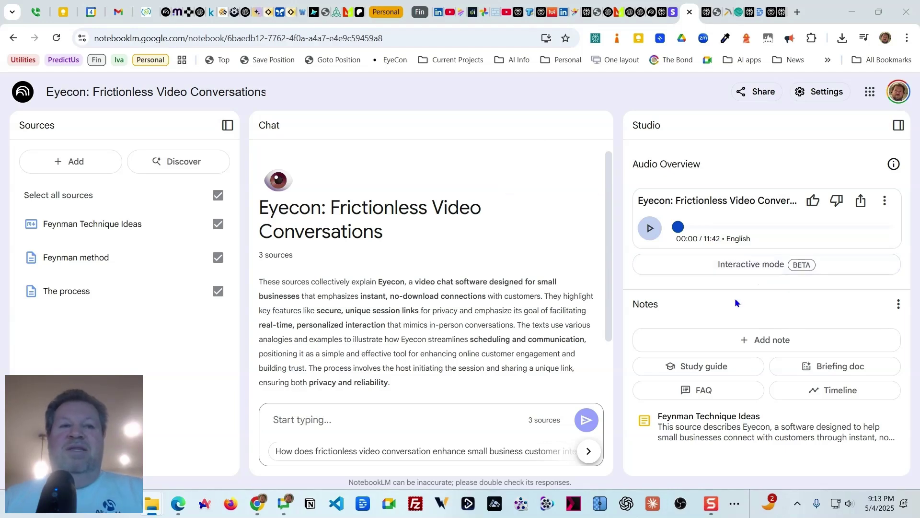
- Launch Audacity by searching 'aud' from the Windows Start menu
key("super")
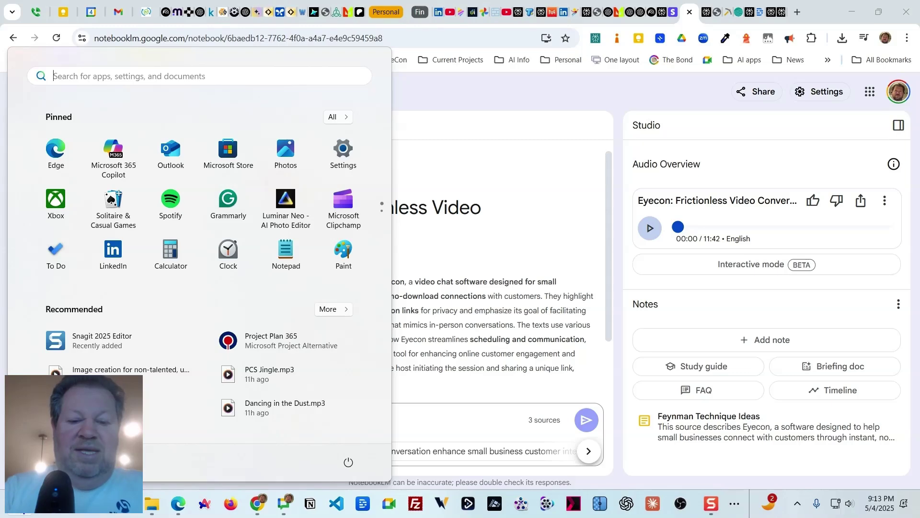
type("aud")
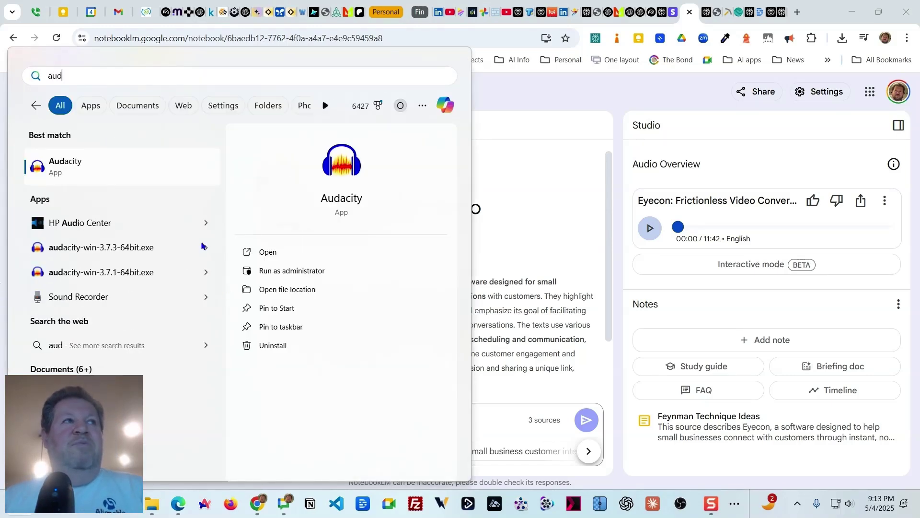
left_click(96, 164)
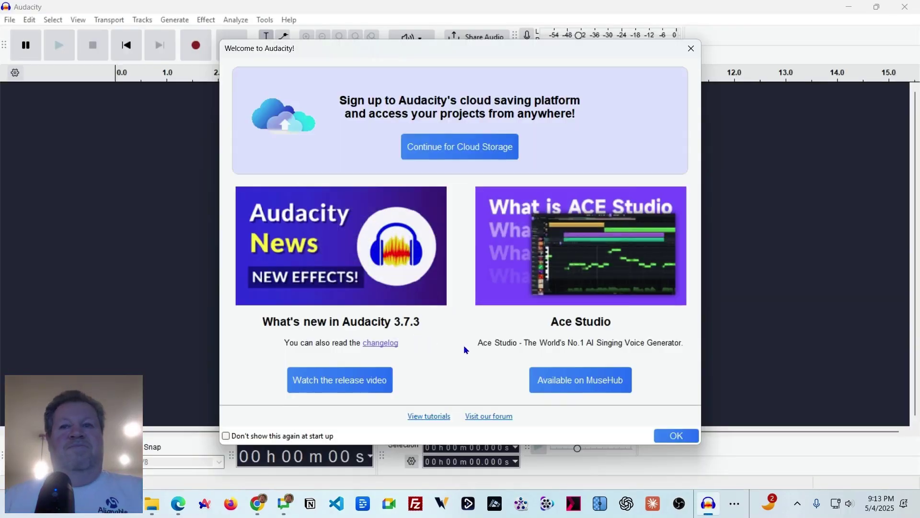
- Dismiss the welcome screen, import the Eyecon podcast WAV as a track, and briefly play it
left_click(668, 437)
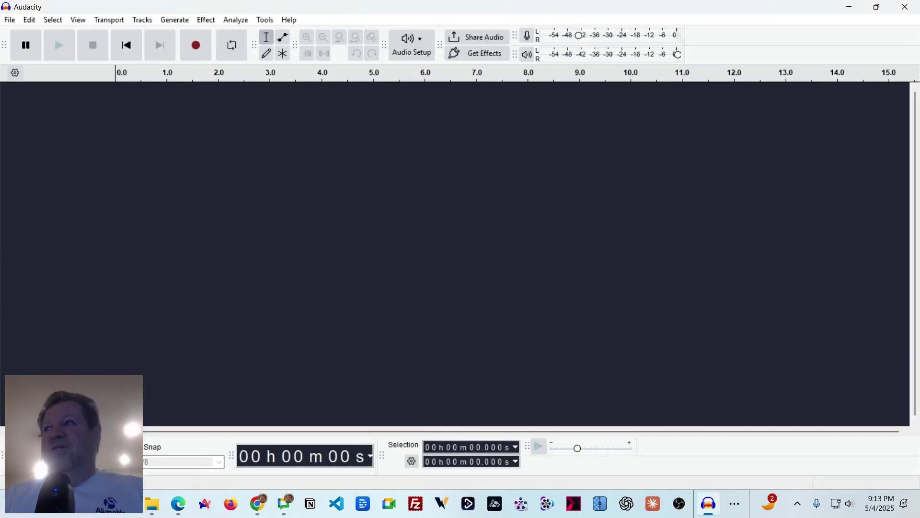
left_click_drag(505, 185, 494, 191)
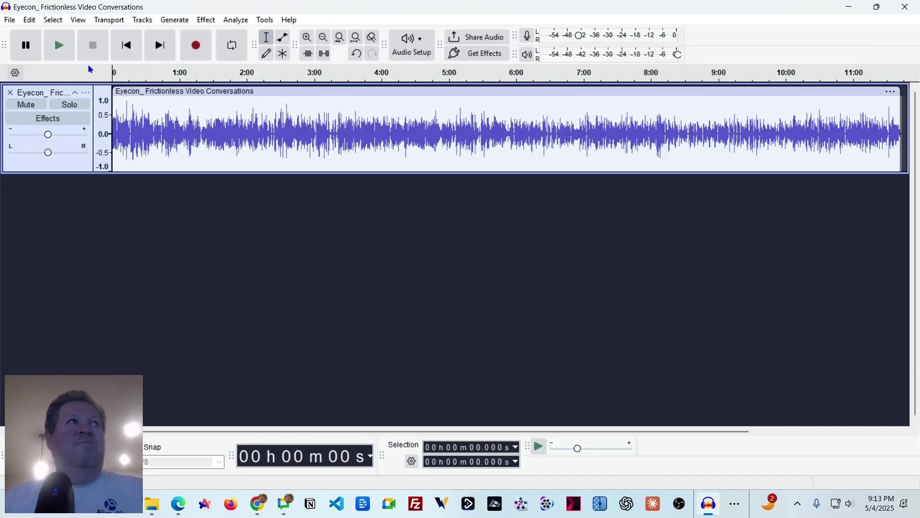
left_click(59, 45)
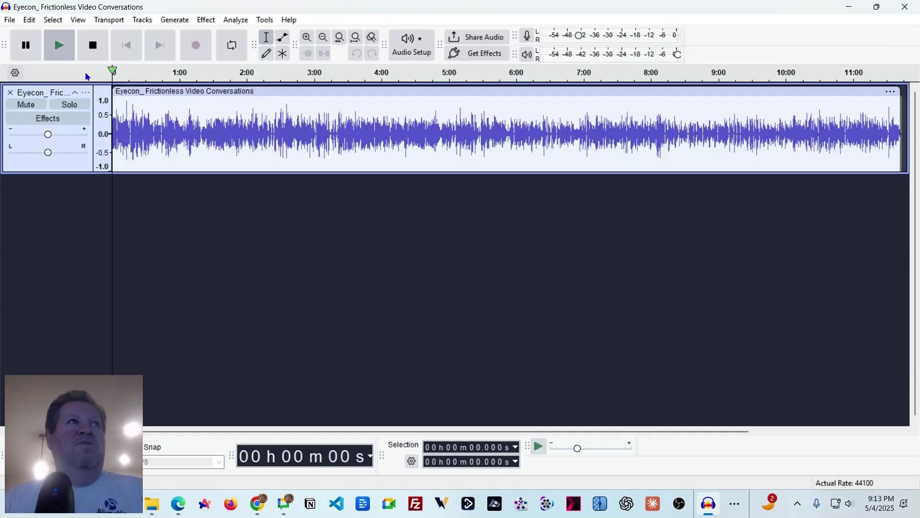
left_click(93, 45)
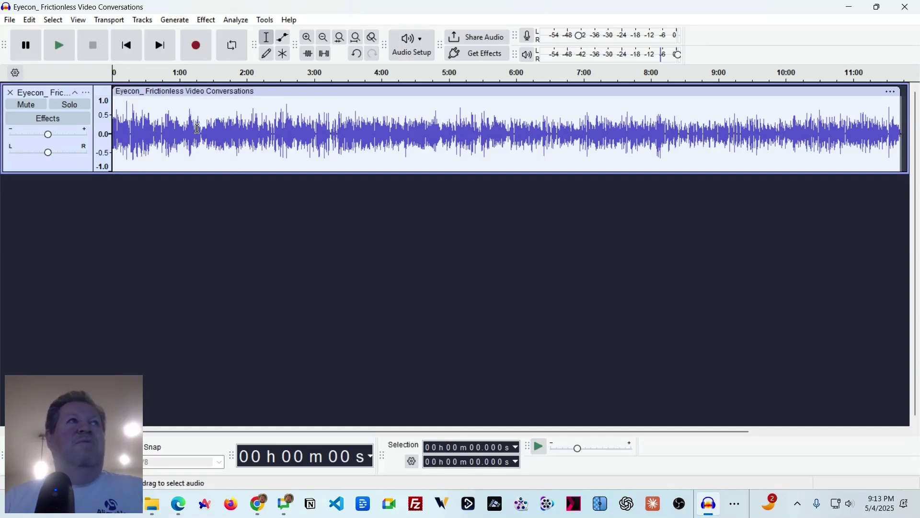
- Select the whole podcast track and open the Change Speed and Pitch effect
left_click(54, 21)
left_click(60, 34)
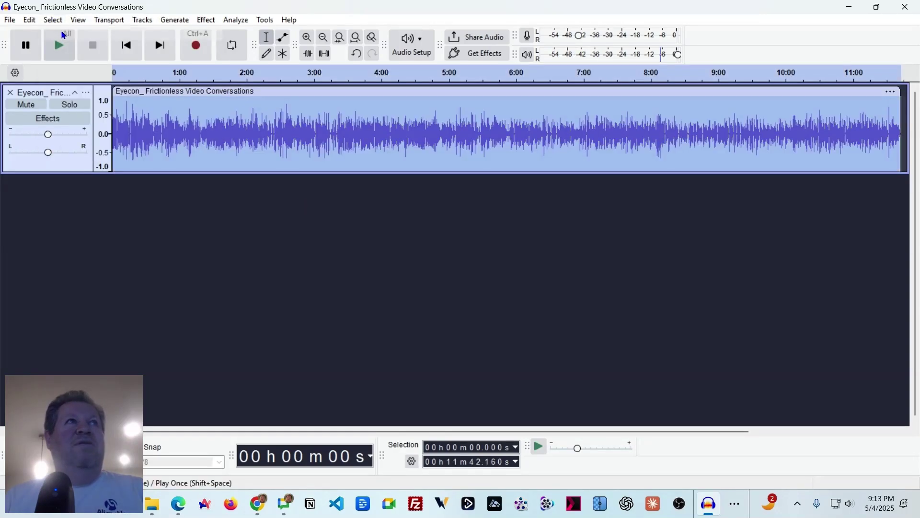
left_click(205, 23)
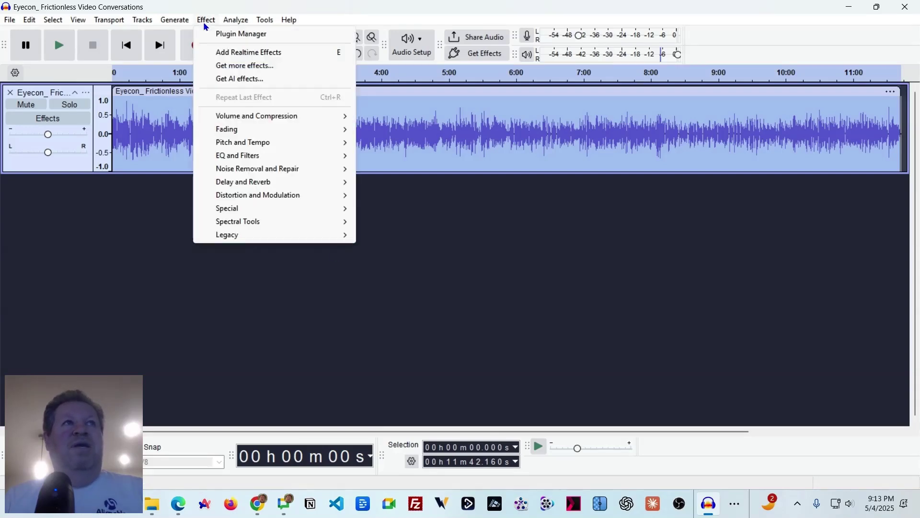
mouse_move(263, 147)
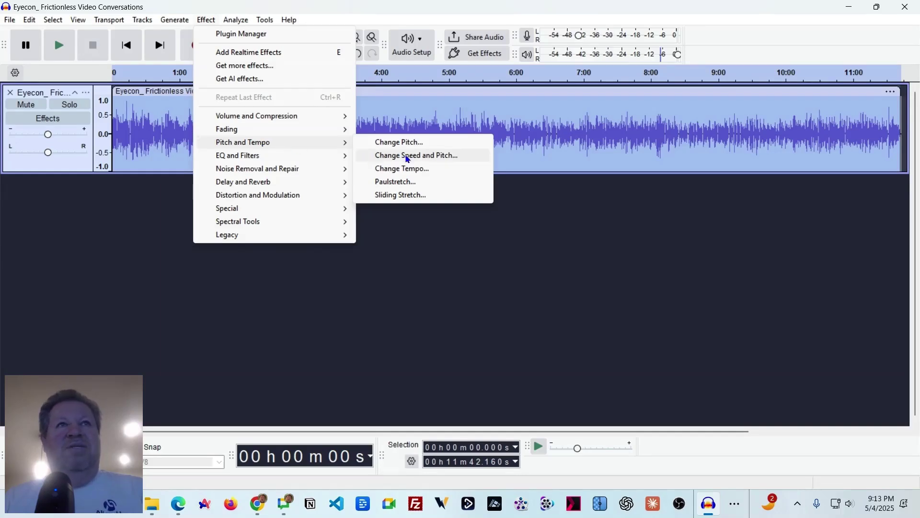
left_click(440, 162)
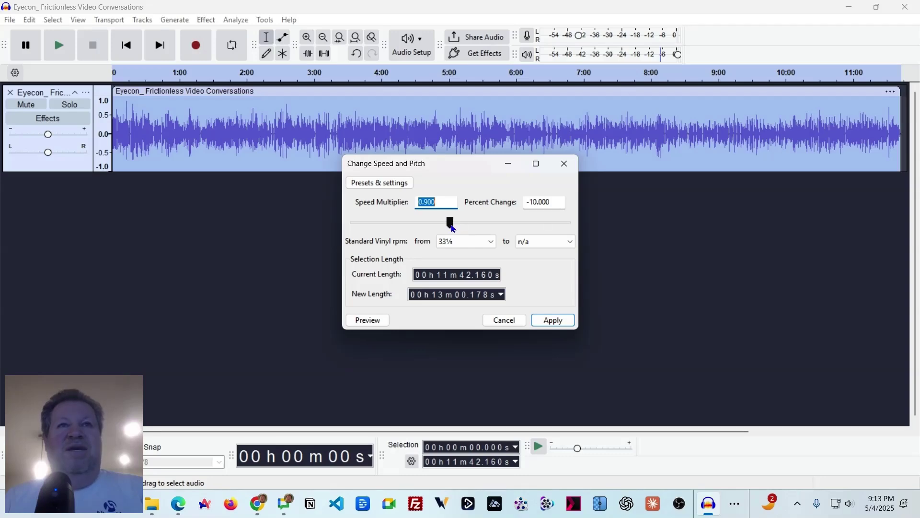
- Preview the track at slow speed multipliers 0.010 and 0.560
left_click_drag(454, 225, 318, 230)
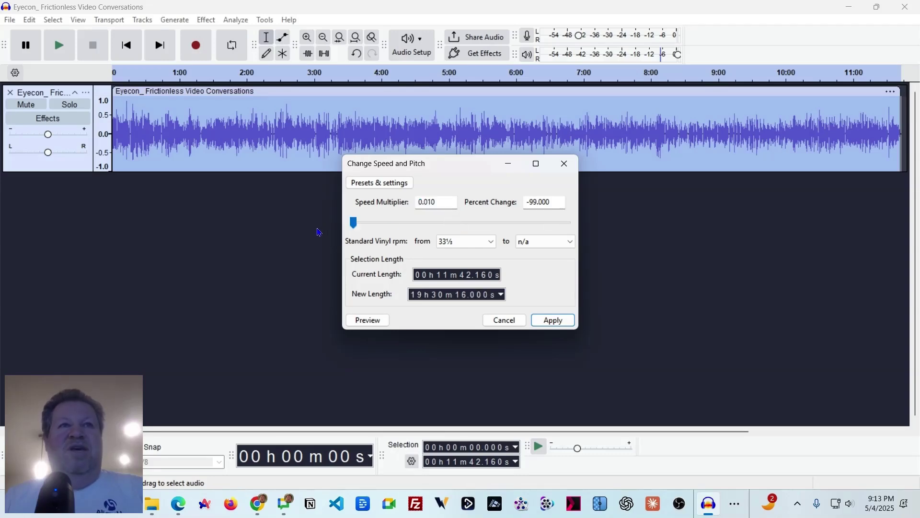
left_click(368, 321)
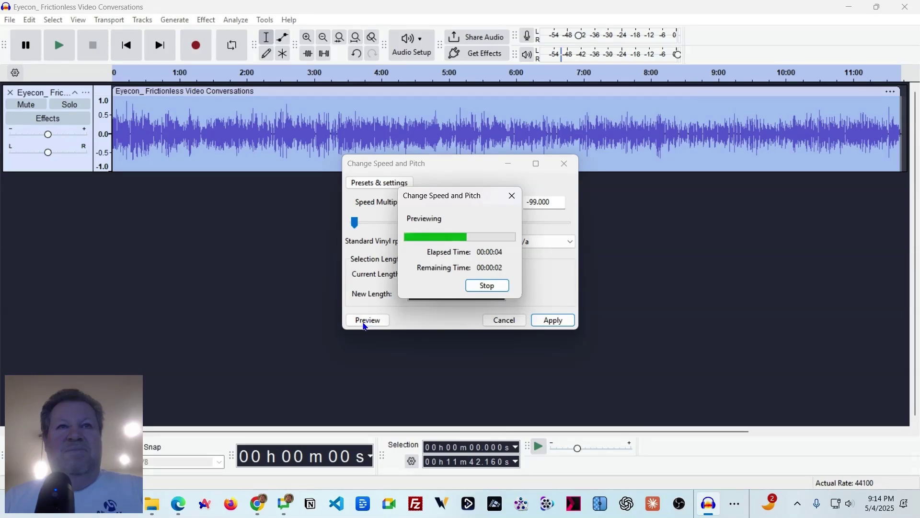
left_click(495, 288)
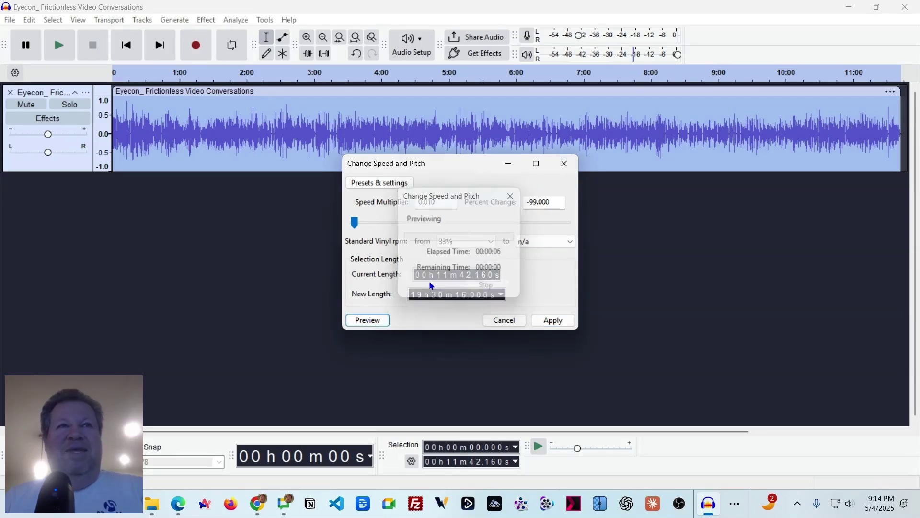
left_click_drag(354, 223, 413, 224)
left_click(372, 320)
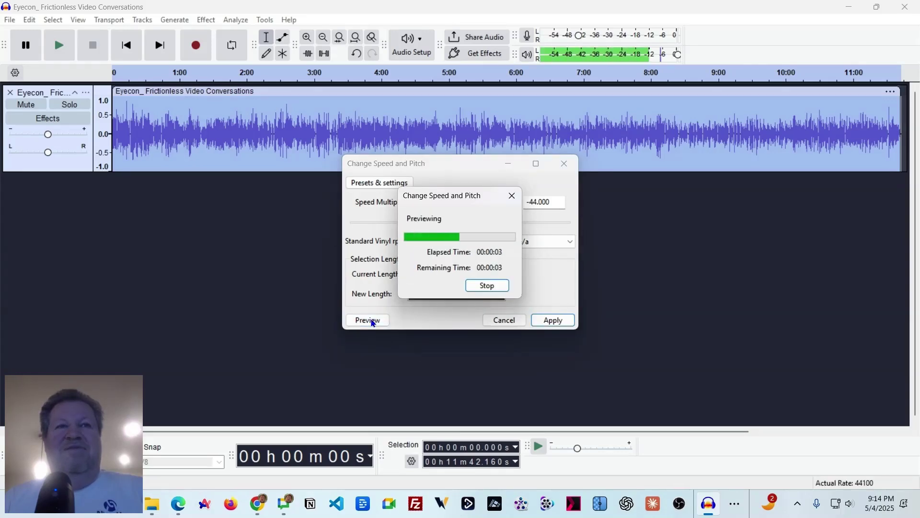
left_click(487, 286)
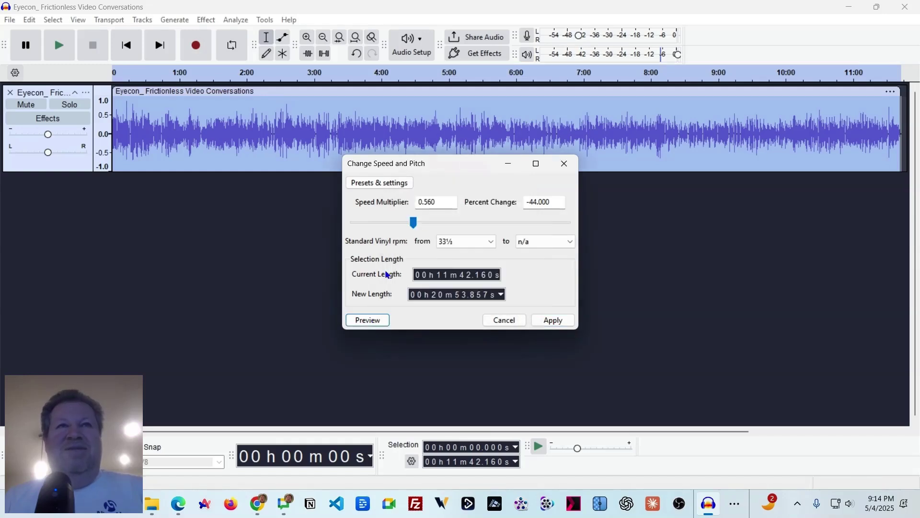
- Preview faster multipliers 1.872 and 2.334, ending at the 4.742 maximum
left_click_drag(415, 229, 494, 224)
left_click(368, 321)
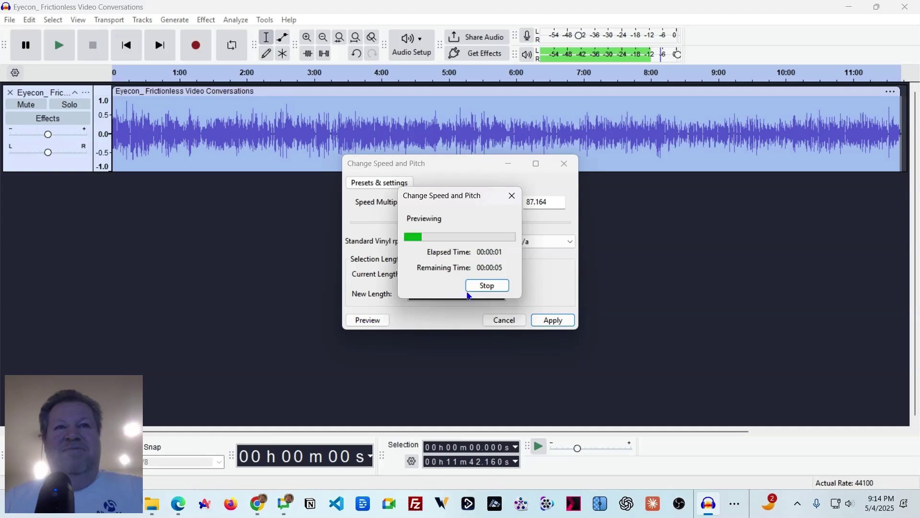
left_click(487, 286)
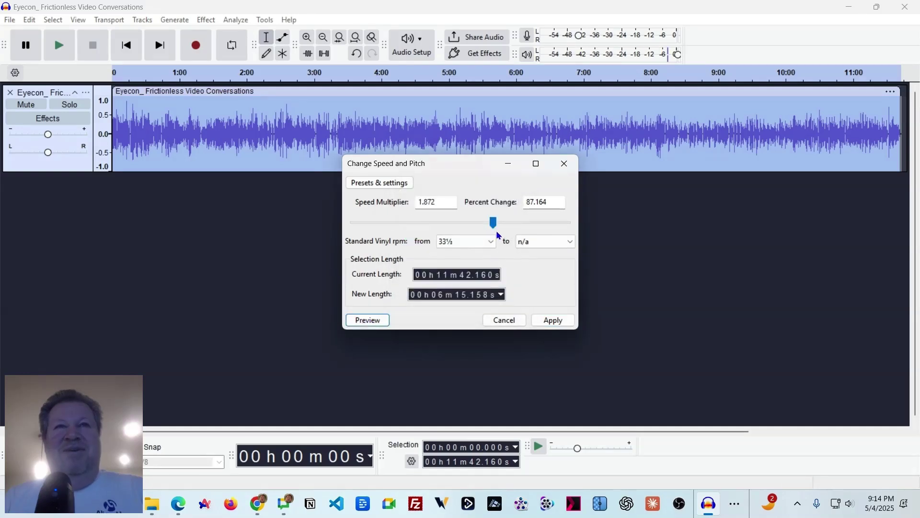
left_click(519, 227)
left_click_drag(519, 228, 563, 222)
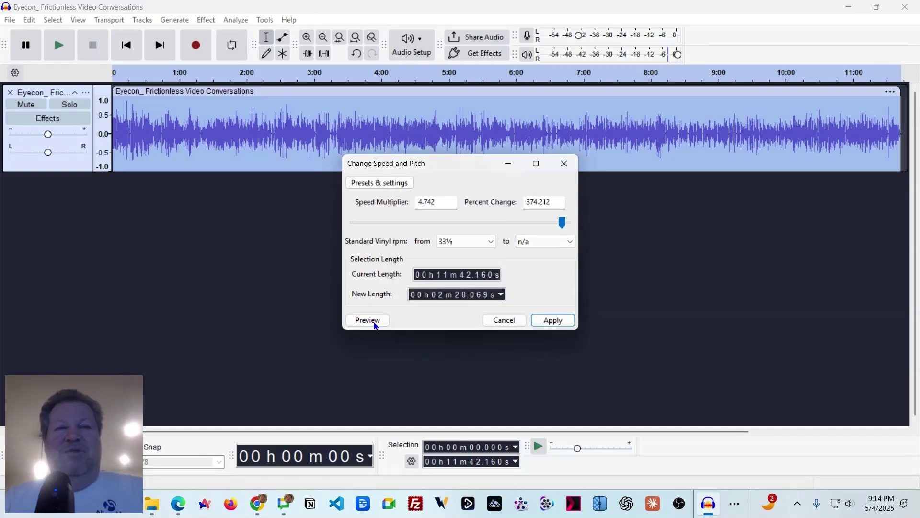
left_click(372, 321)
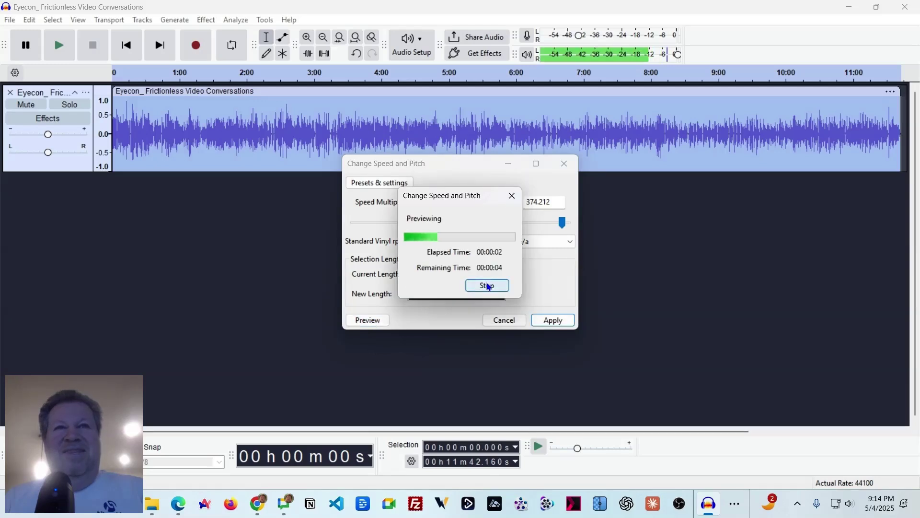
left_click(487, 285)
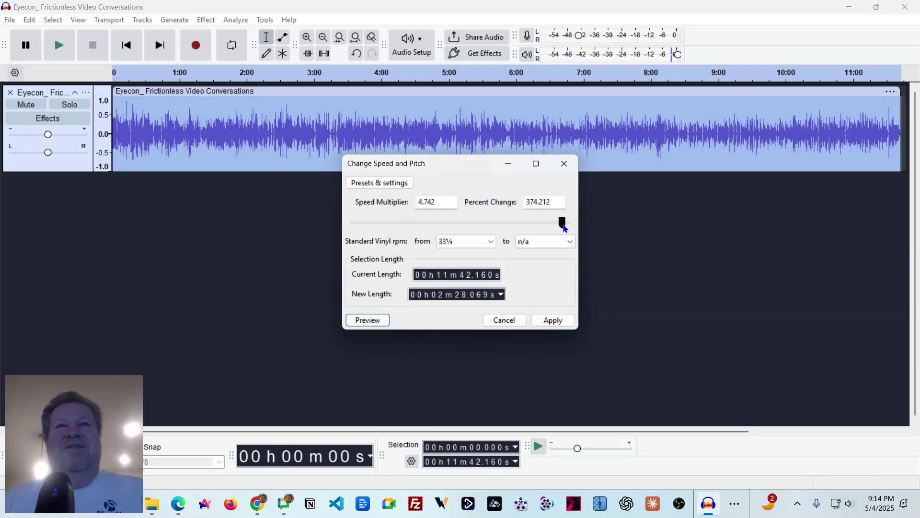
- Preview the speed at 0.850, then raise the multiplier to 0.910 and preview again
left_click_drag(563, 222, 446, 234)
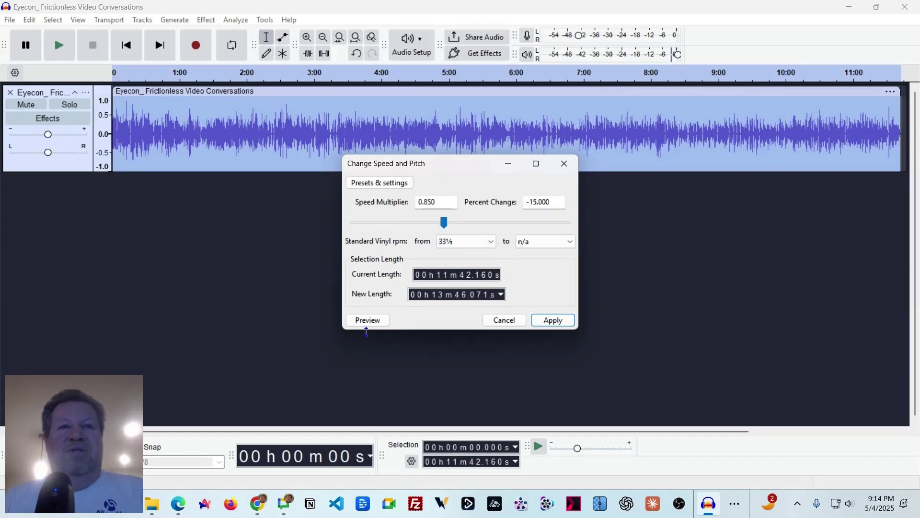
left_click(375, 321)
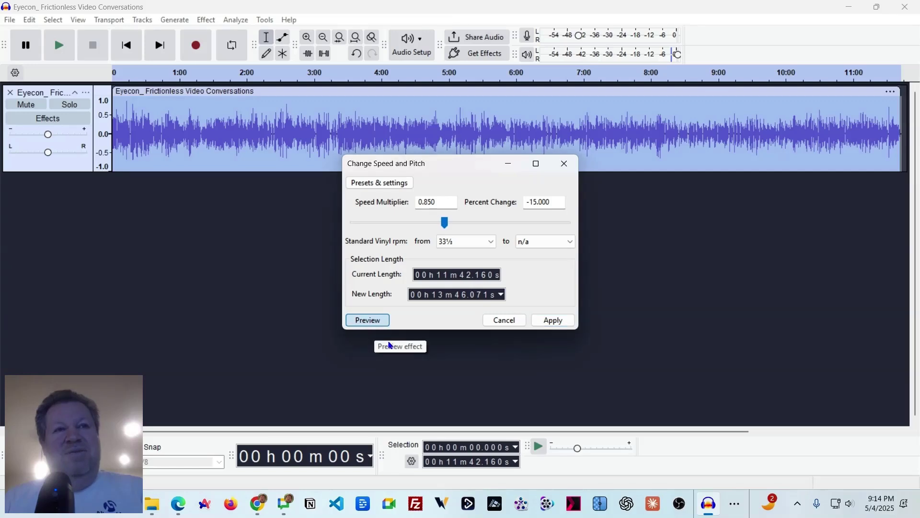
left_click(446, 225)
left_click_drag(446, 225, 452, 228)
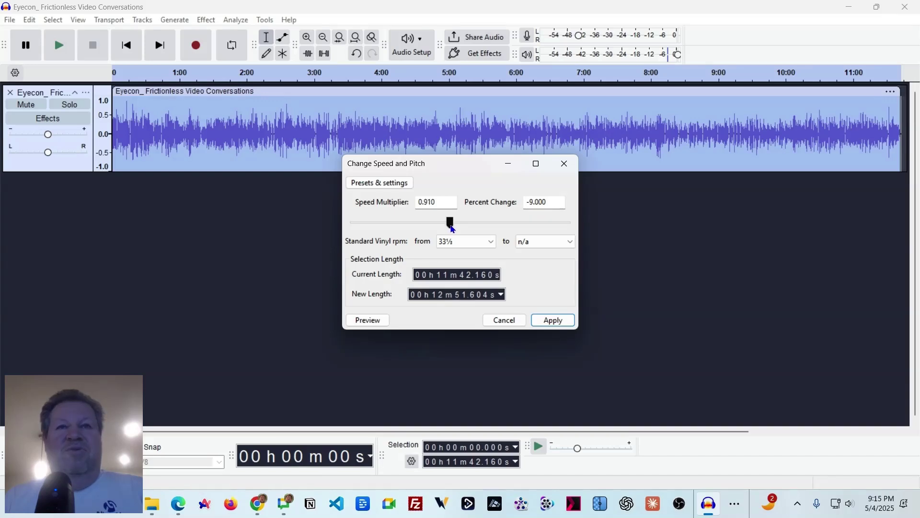
left_click(362, 320)
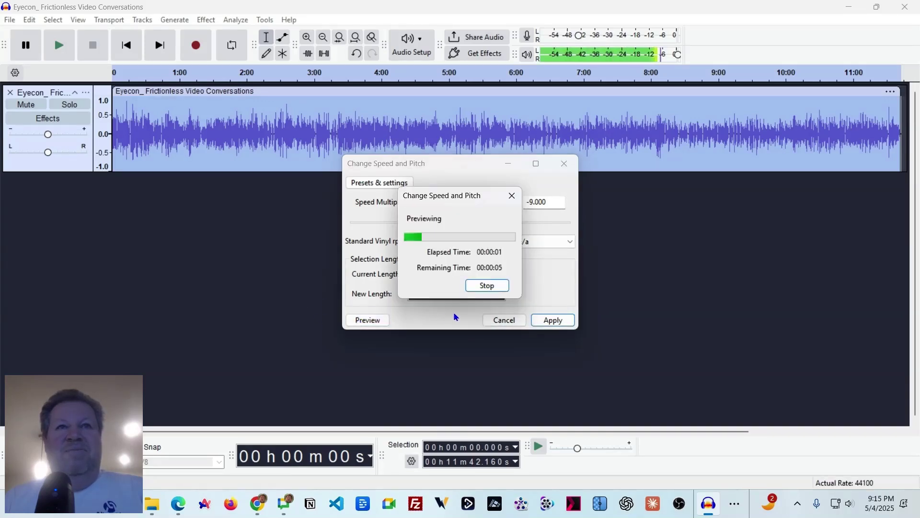
left_click(499, 289)
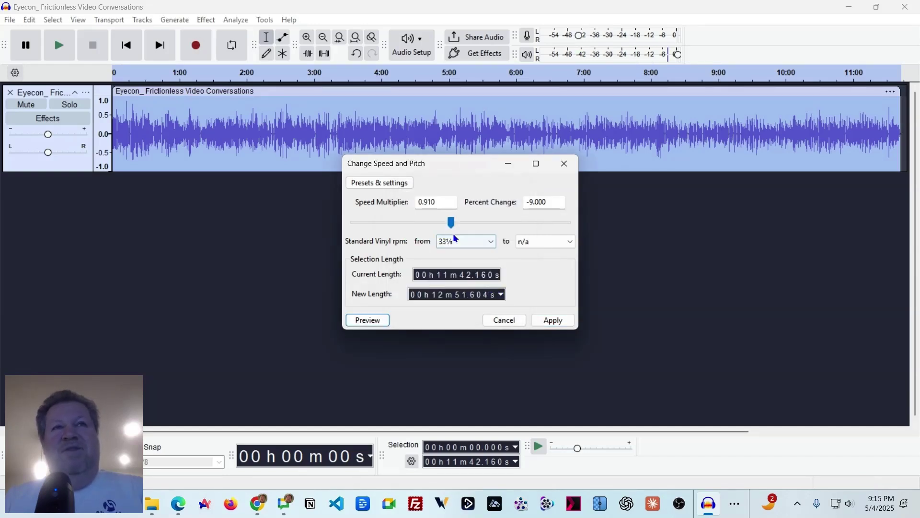
- Preview a 1.010 multiplier, then lower it to 0.860 and preview again
left_click_drag(452, 224, 463, 225)
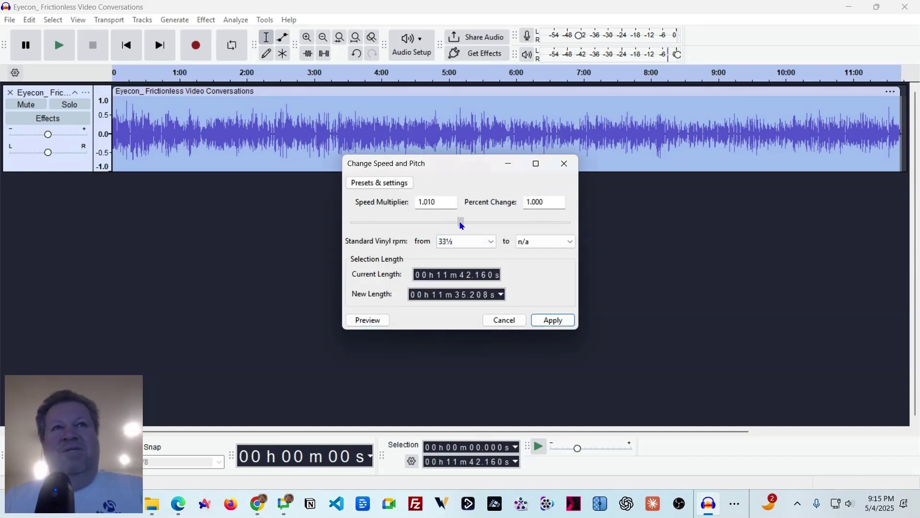
left_click(368, 321)
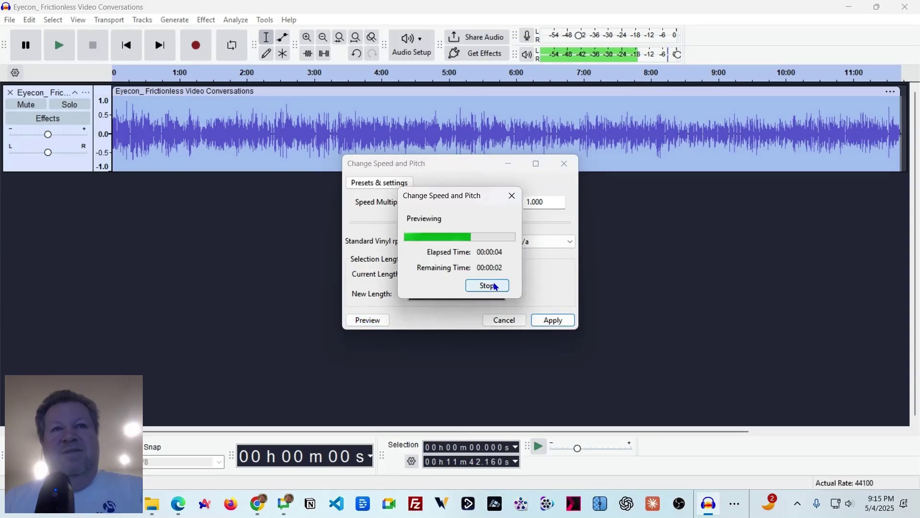
left_click(491, 286)
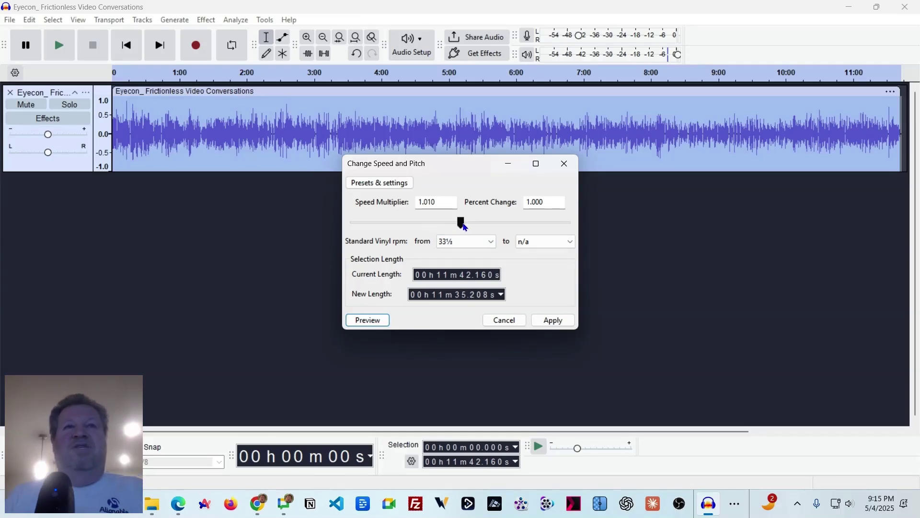
left_click_drag(464, 227, 449, 236)
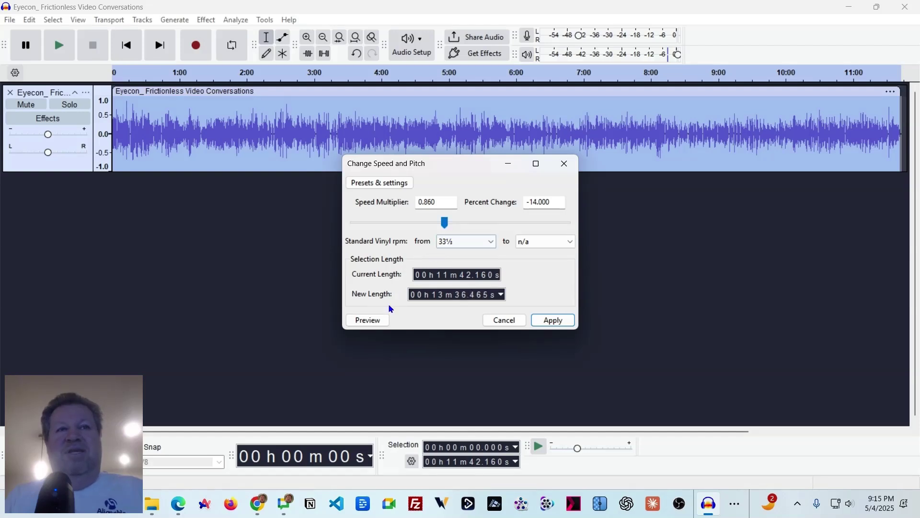
left_click(368, 320)
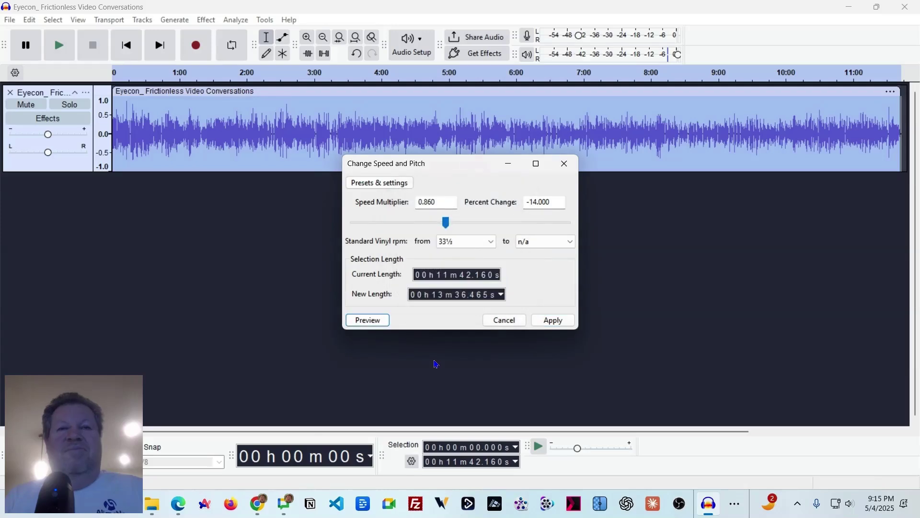
- Apply the 0.860 speed change, stretching the track to 13:36.465, and play it back
left_click(561, 322)
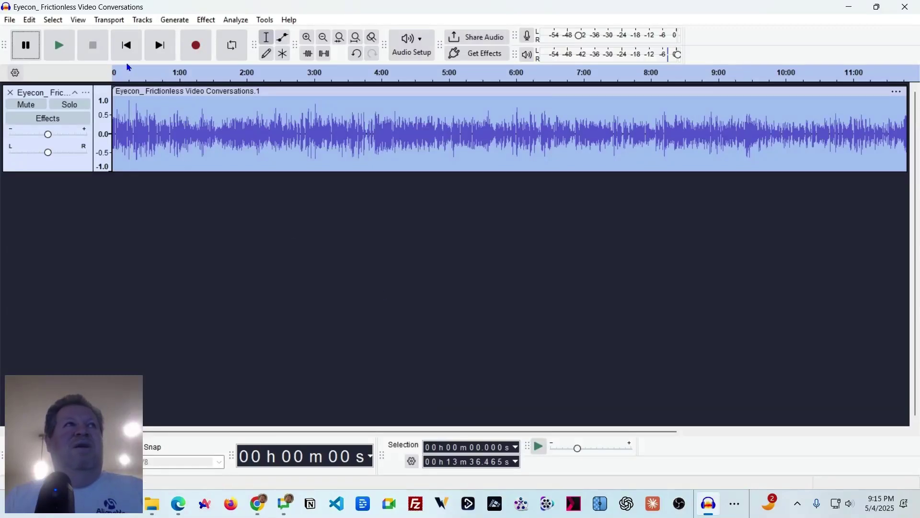
left_click(53, 52)
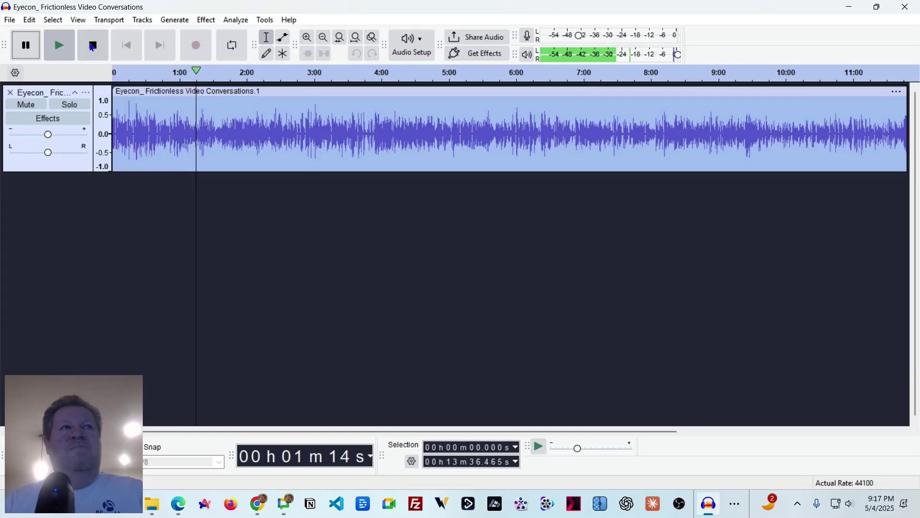
left_click(95, 47)
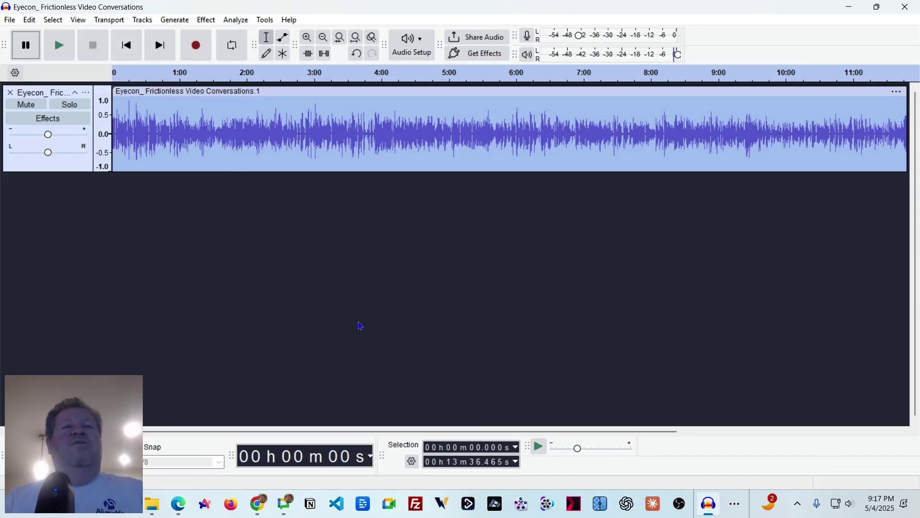